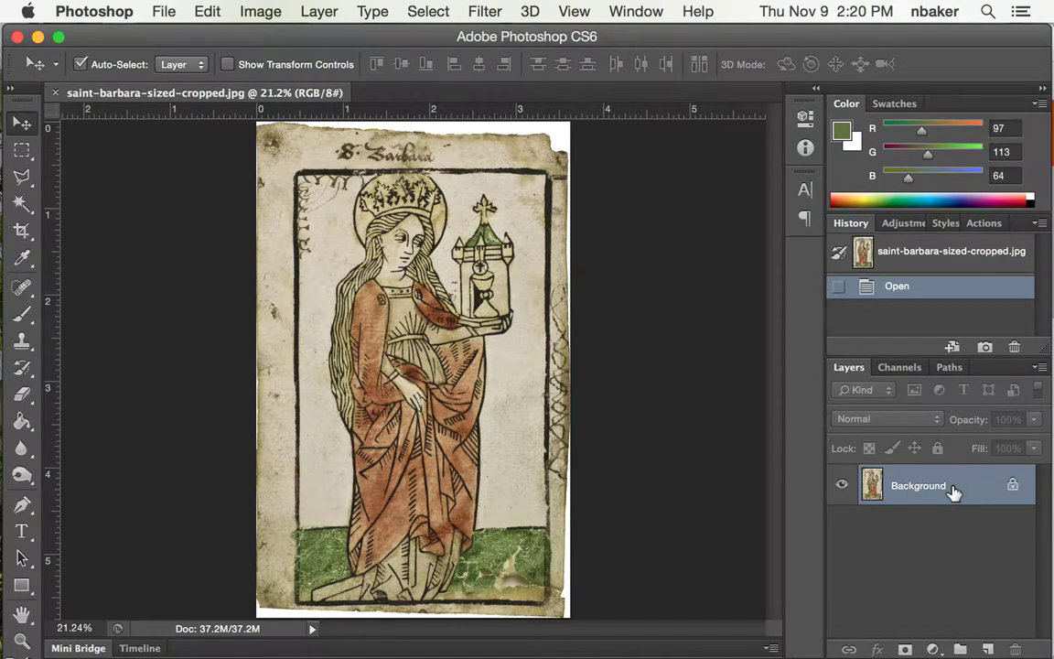
- Duplicate the Background layer and name the copy 'Edited'
drag(952, 494, 987, 648)
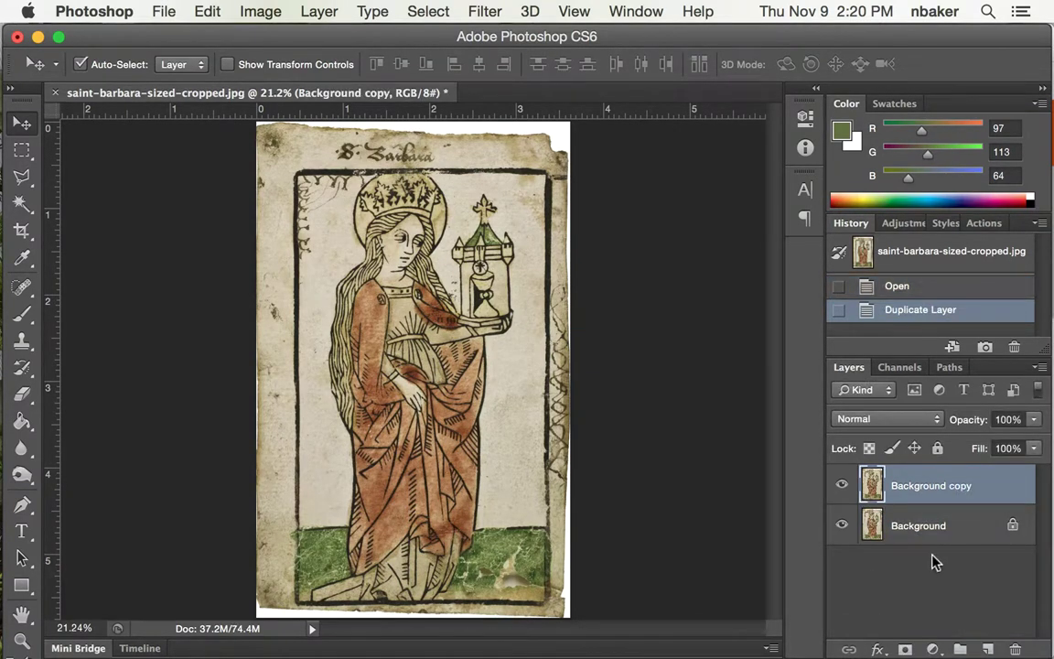
click(842, 486)
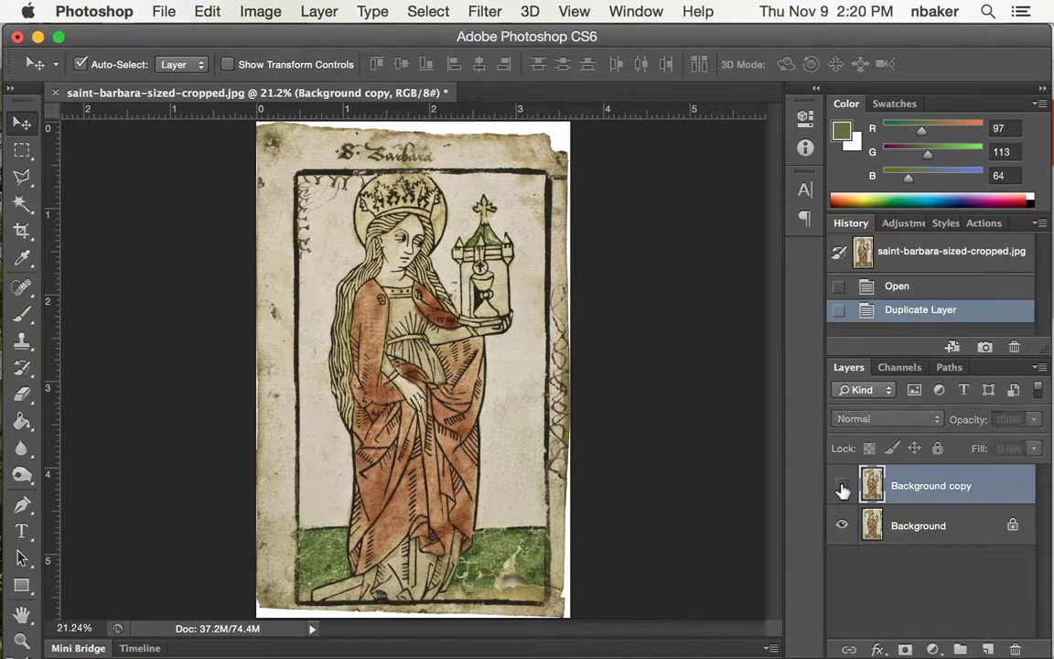
click(841, 486)
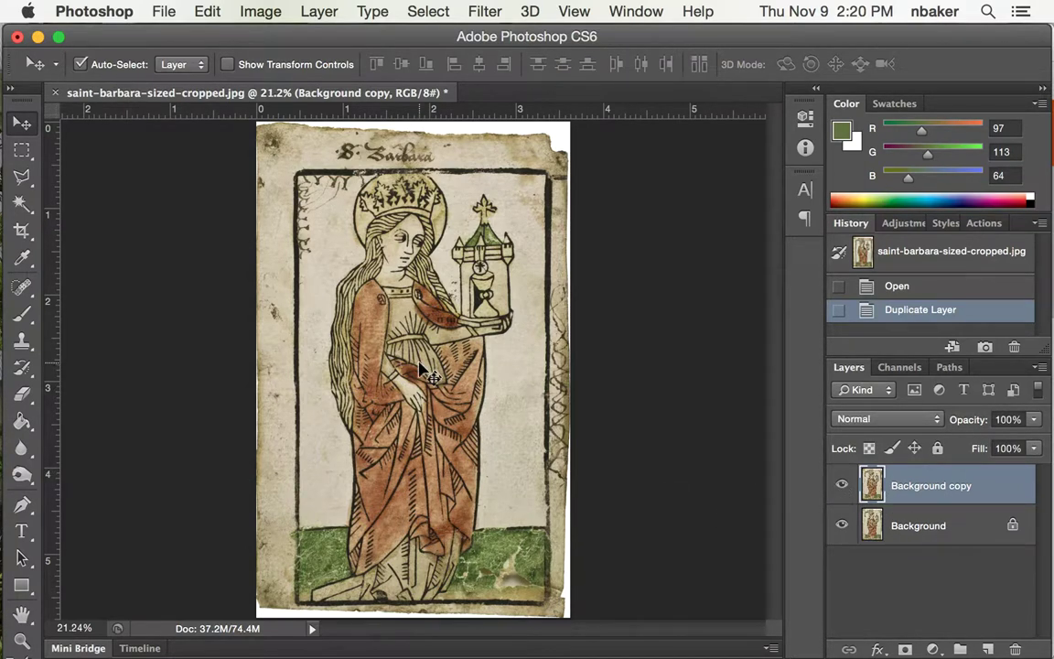
click(899, 522)
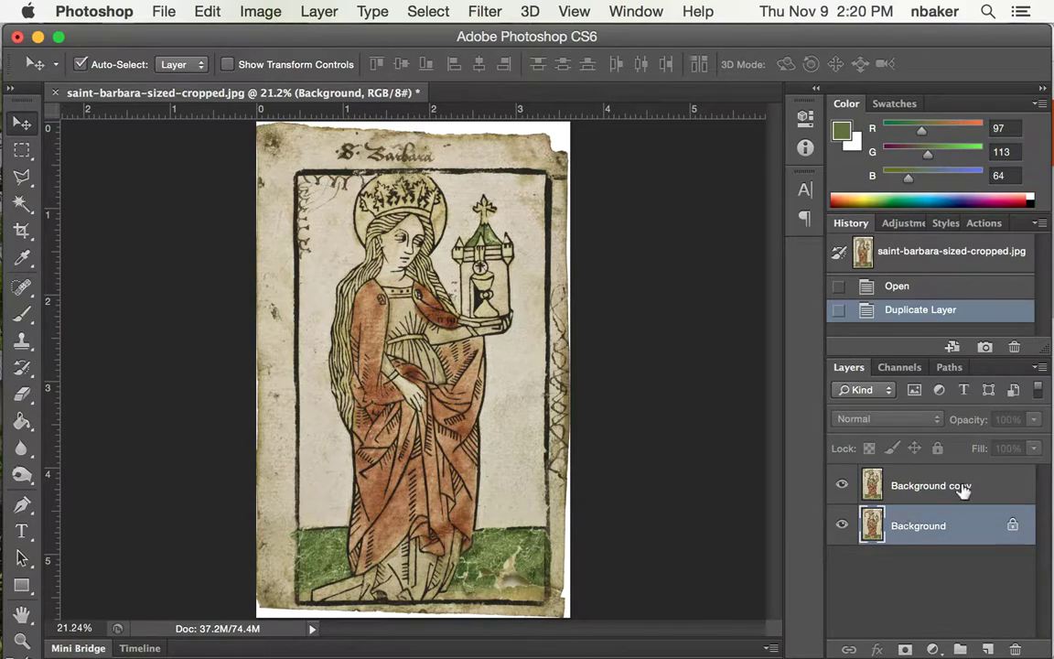
double_click(950, 487)
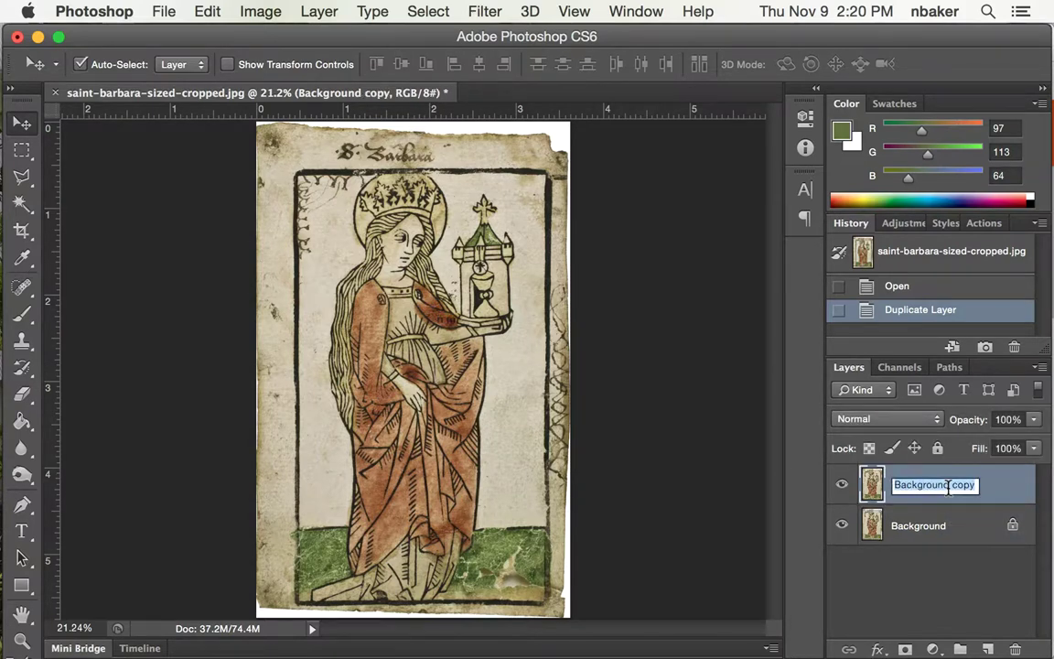
text(Edited)
key(Return)
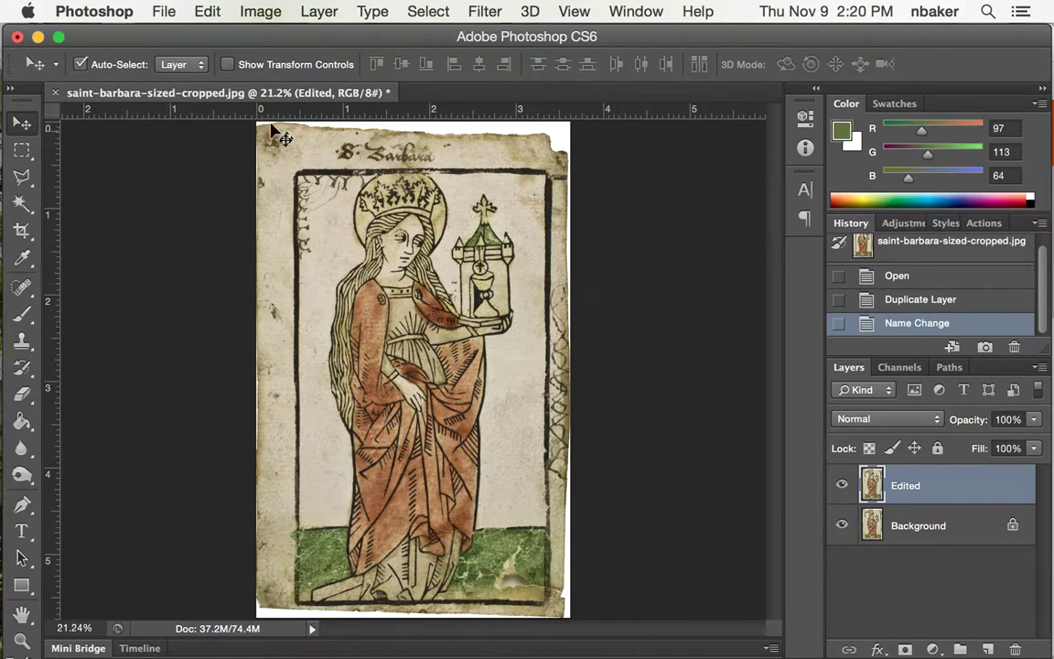
- Apply Hue/Saturation with Saturation -100 to turn the Edited layer greyscale
click(263, 11)
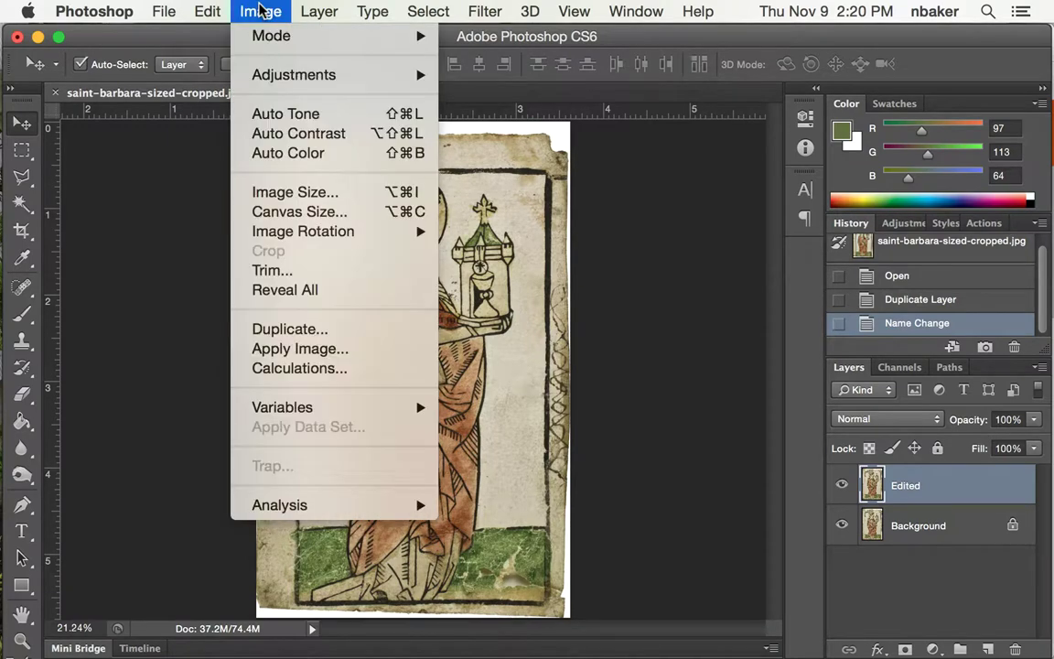
mouse_move(298, 74)
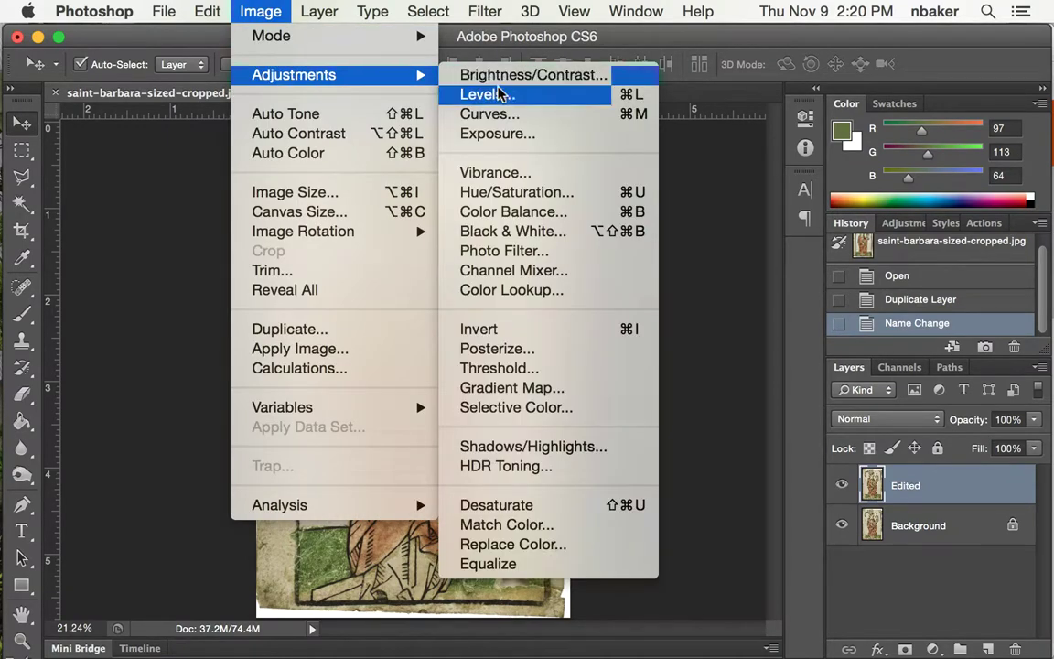
click(532, 193)
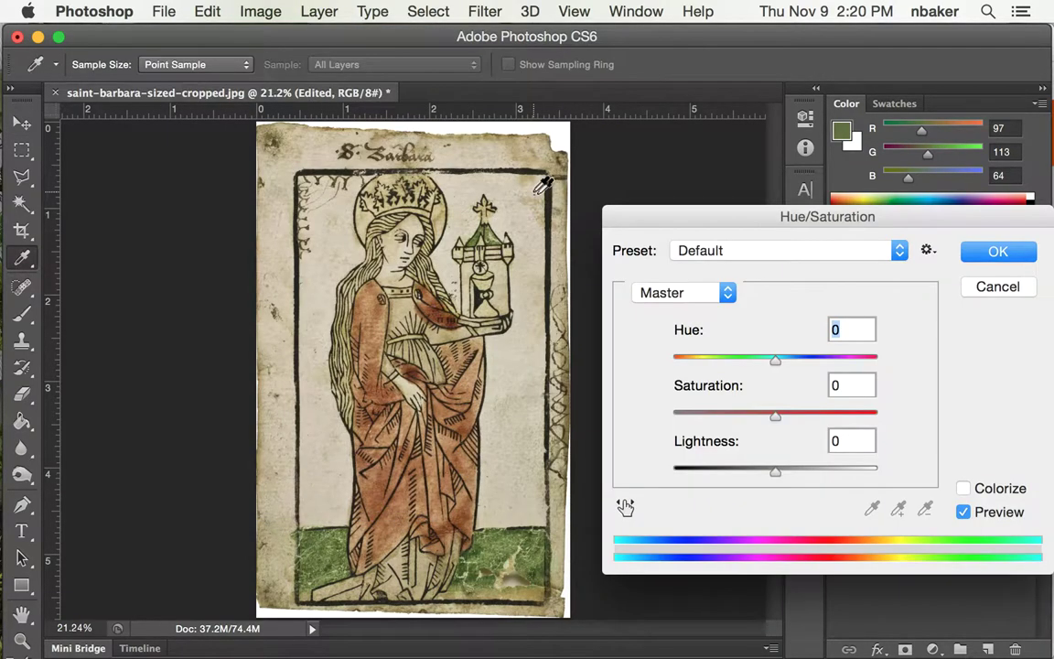
drag(777, 421, 667, 416)
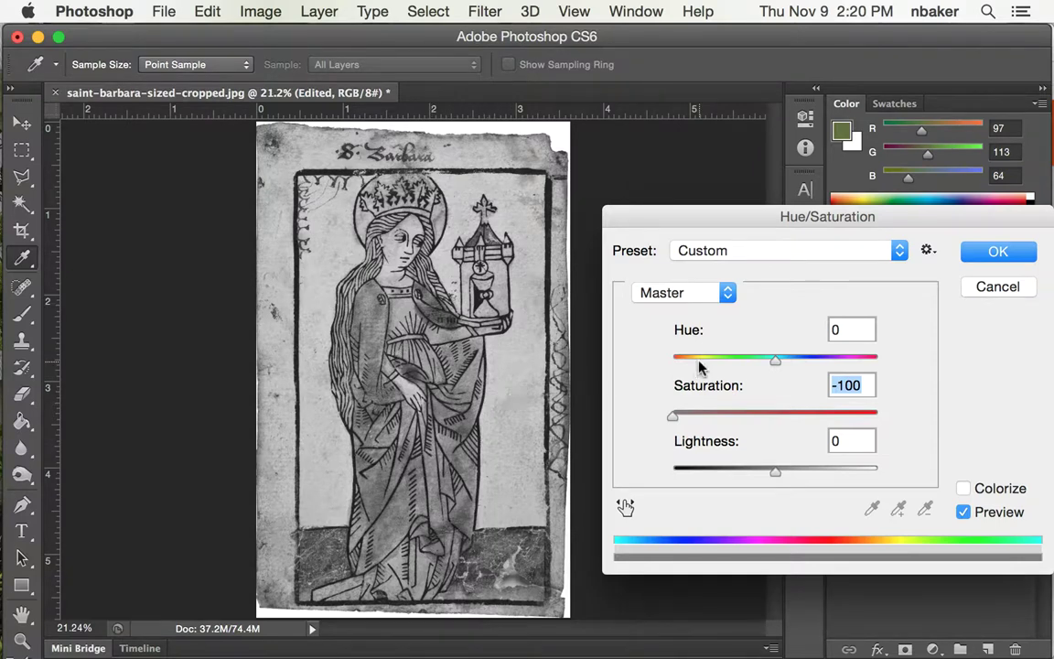
click(986, 255)
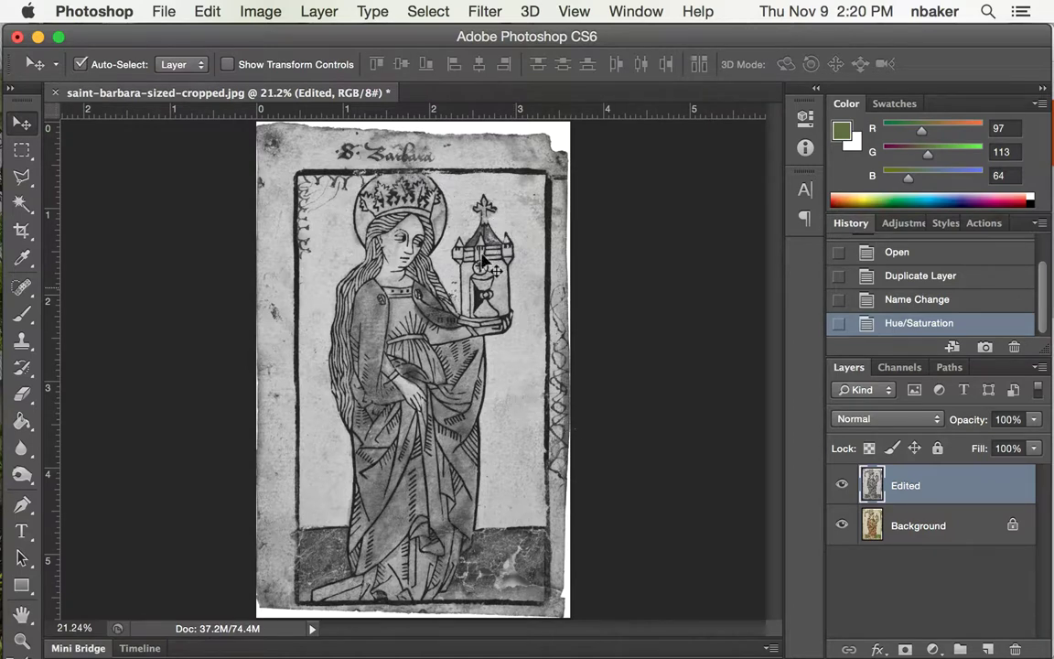
- Open Levels and set the input levels to 25, 1.00 and 153
click(268, 11)
mouse_move(301, 76)
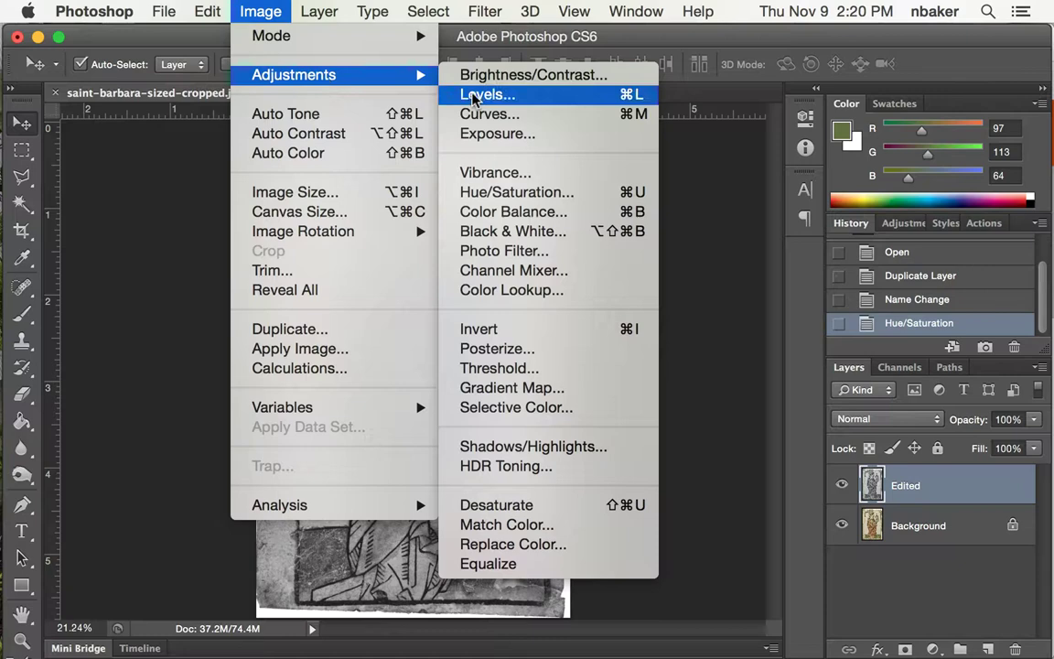
click(501, 97)
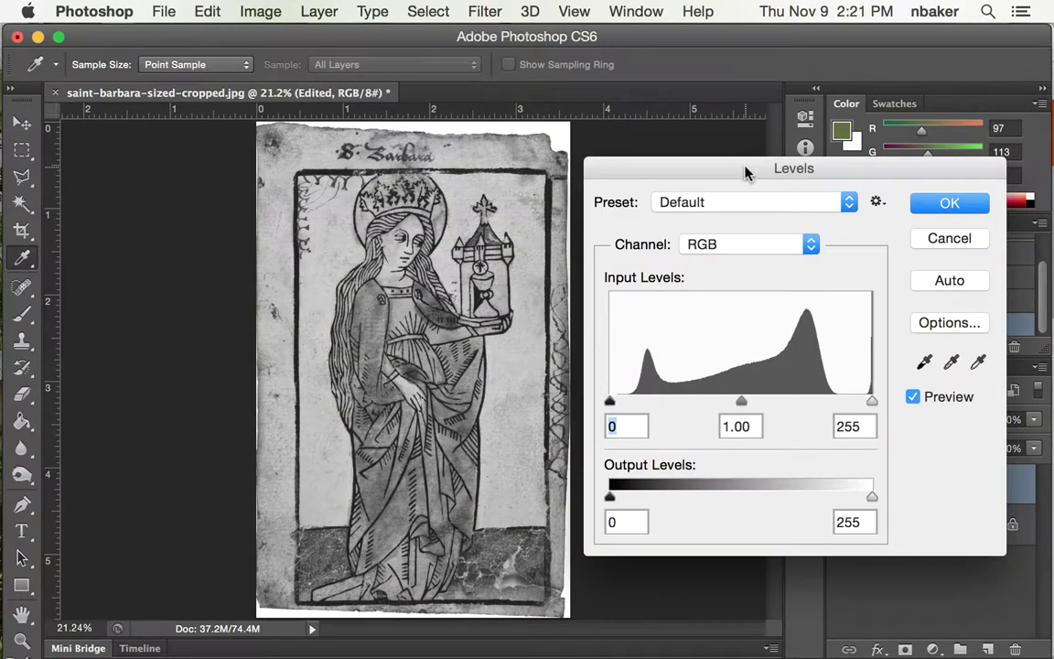
drag(746, 173, 748, 179)
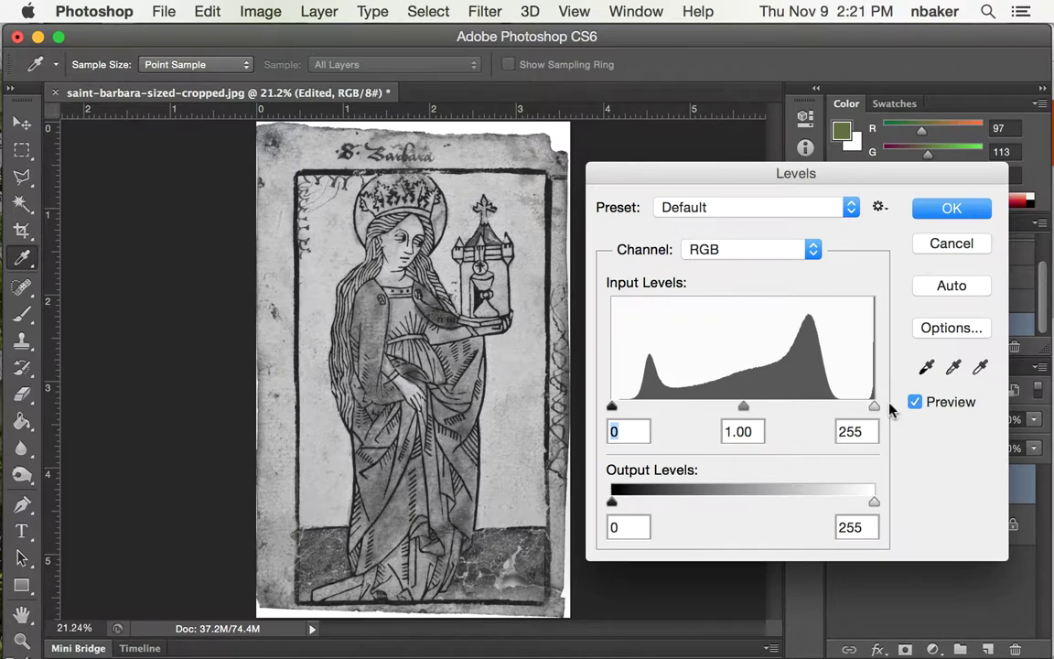
mouse_move(874, 409)
mouse_down()
mouse_move(630, 405)
mouse_move(914, 398)
mouse_up()
click(914, 400)
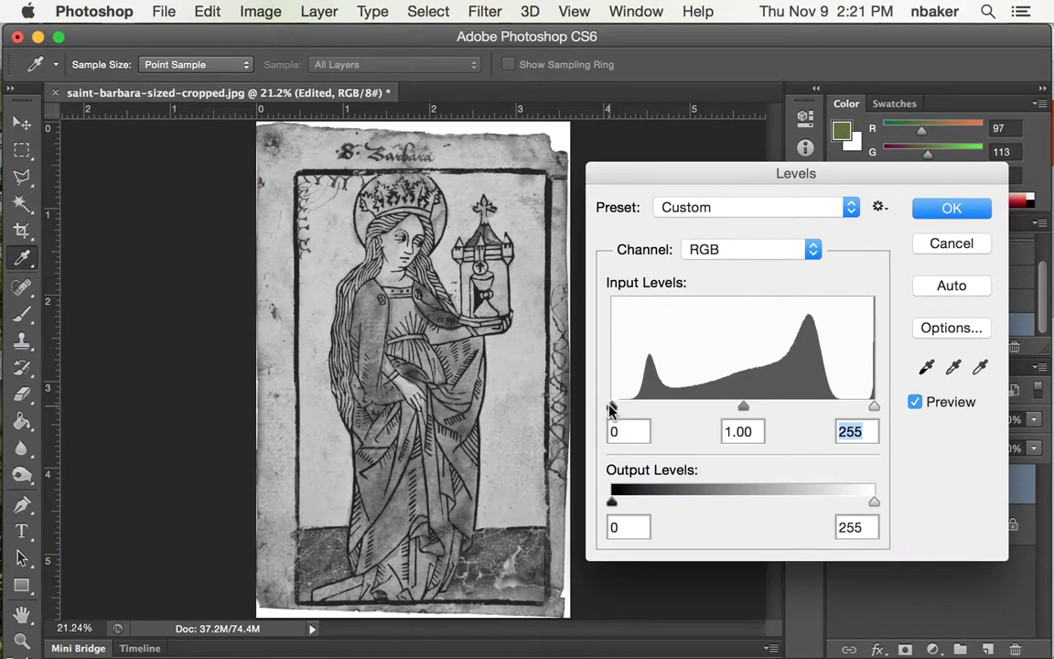
drag(612, 409, 637, 423)
- Narrow the Levels inputs to black 76, gamma 1.00 and white 79
drag(872, 413, 766, 408)
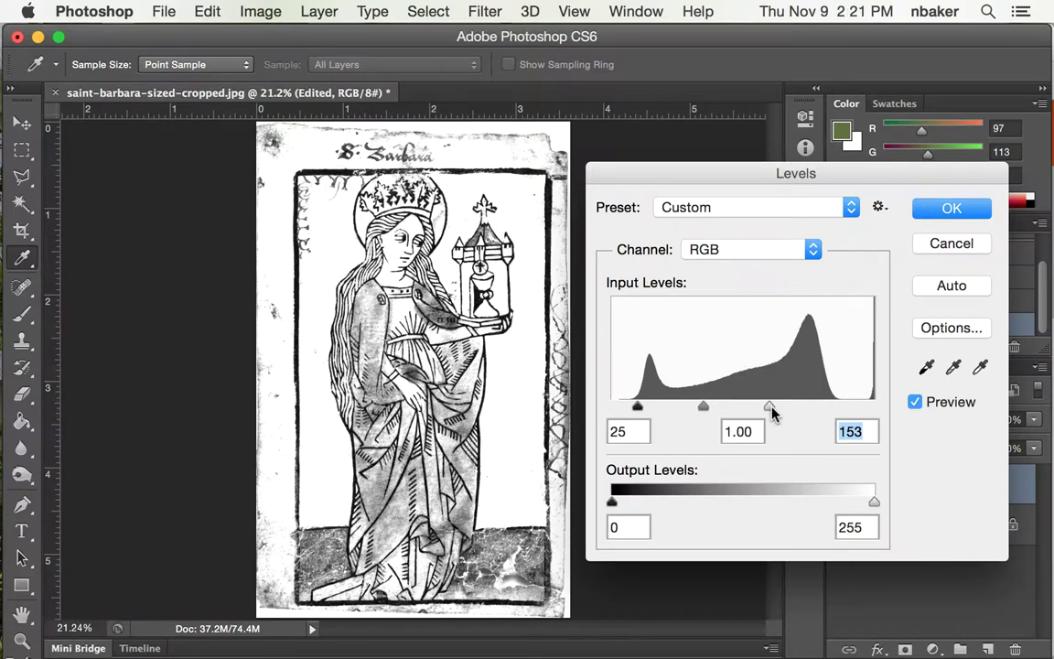
drag(769, 412, 703, 423)
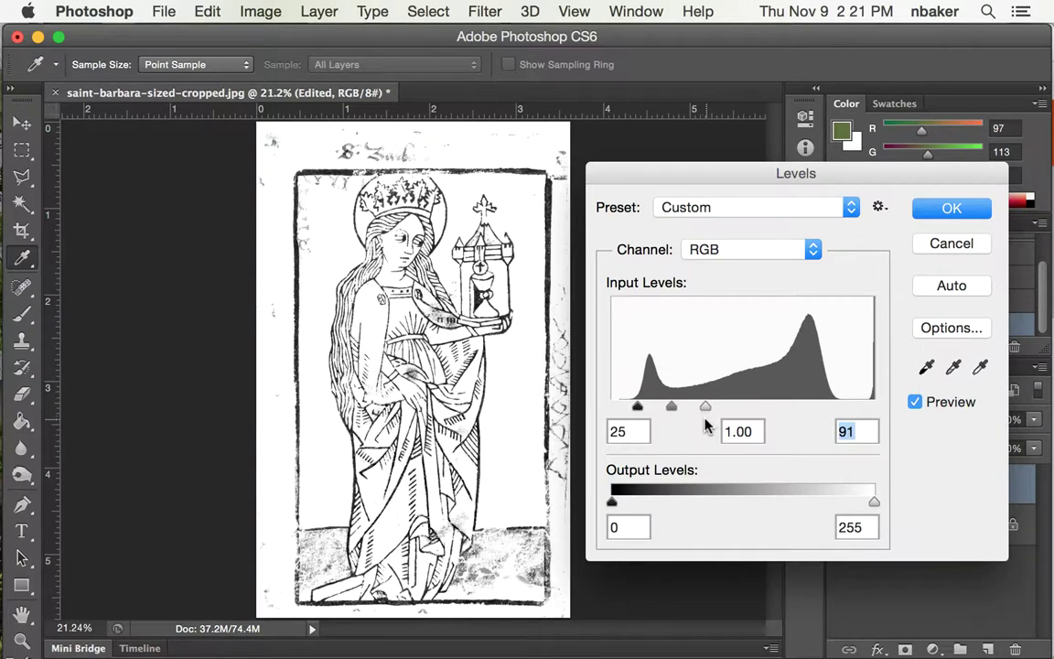
drag(639, 410, 673, 419)
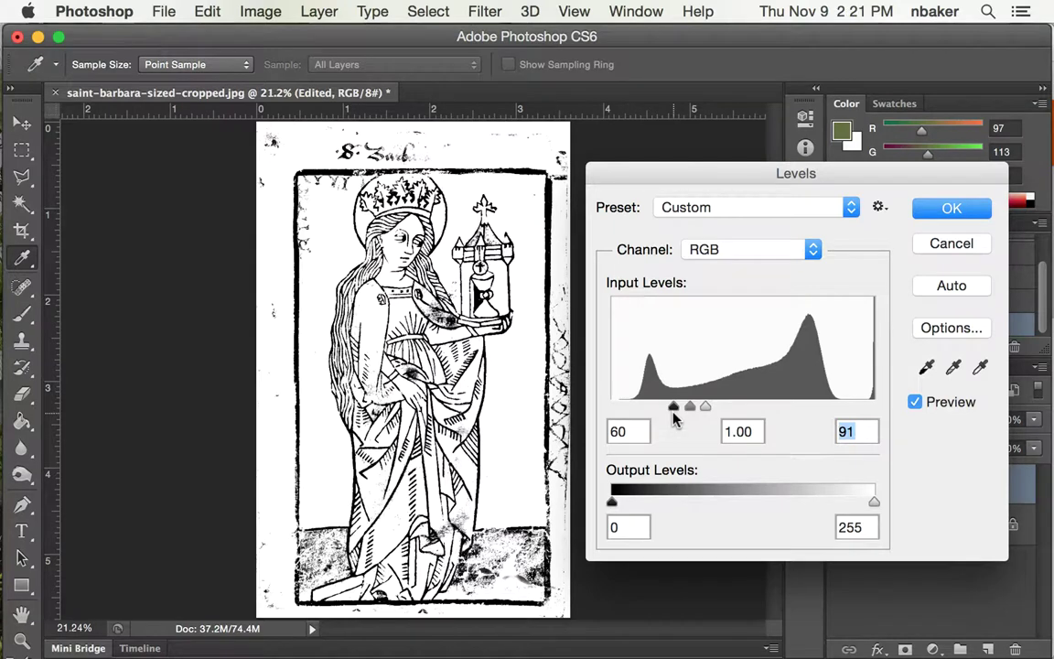
click(673, 416)
mouse_move(705, 414)
mouse_down()
mouse_move(673, 411)
mouse_move(705, 422)
mouse_move(693, 423)
mouse_up()
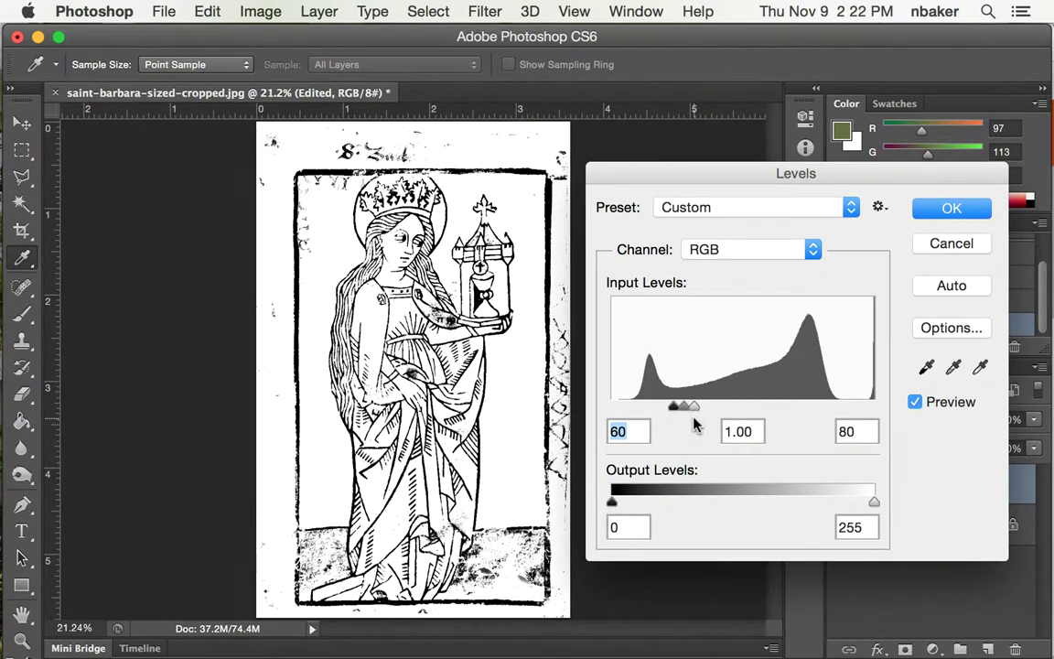
mouse_move(692, 423)
mouse_down()
mouse_move(675, 411)
mouse_move(691, 415)
mouse_up()
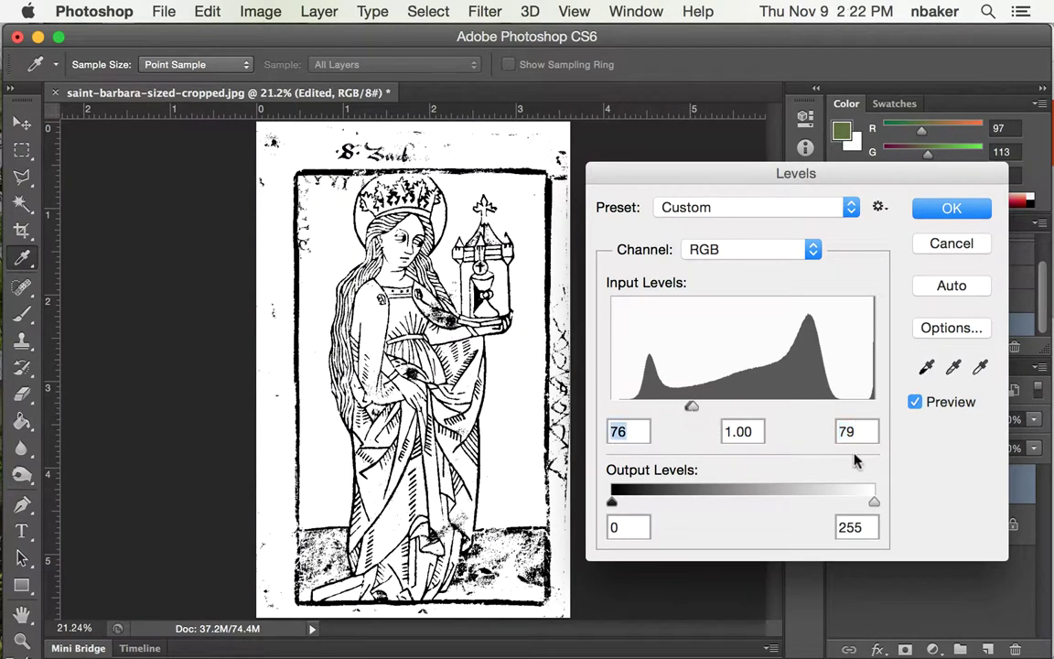
click(915, 405)
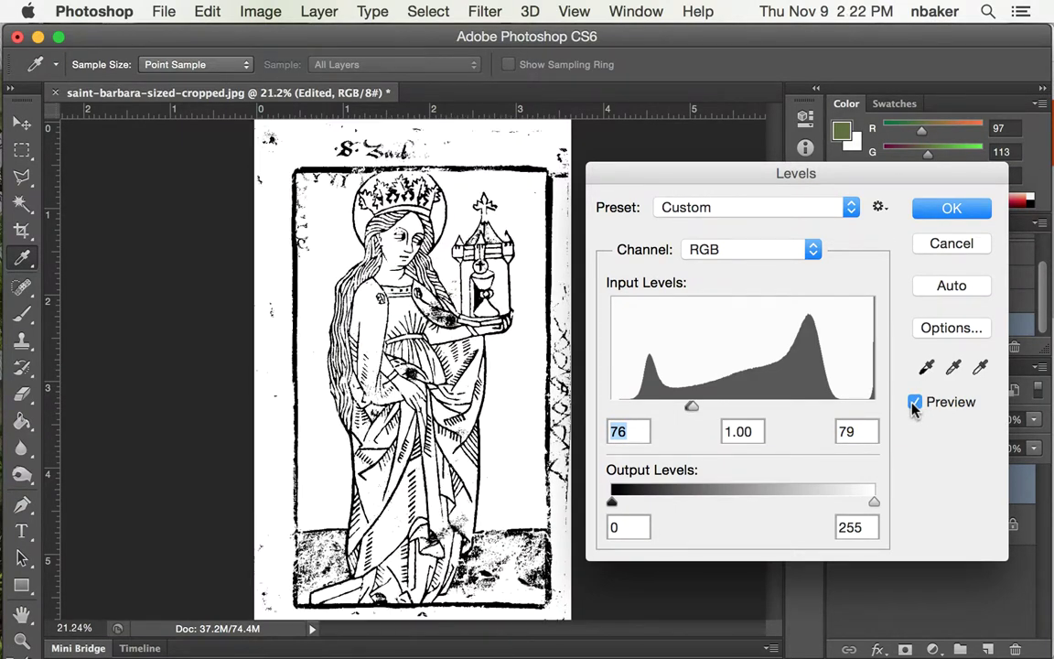
- Zoom in and compare the black-and-white result against the greyscale original using Preview
key(super+equal)
key(super+equal)
key(super+equal)
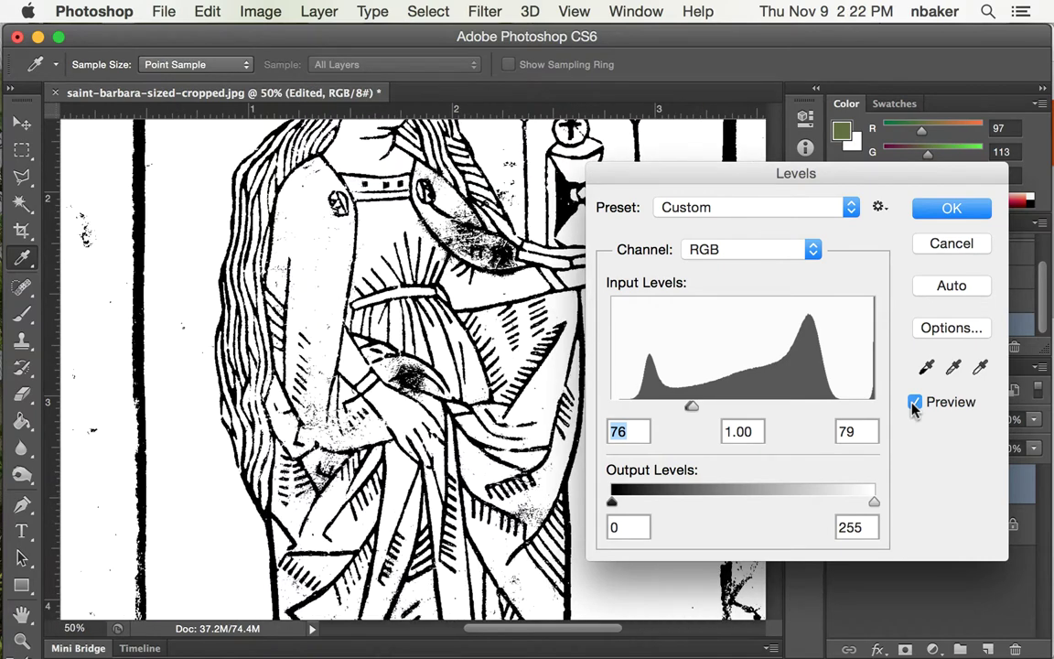
click(915, 404)
click(914, 403)
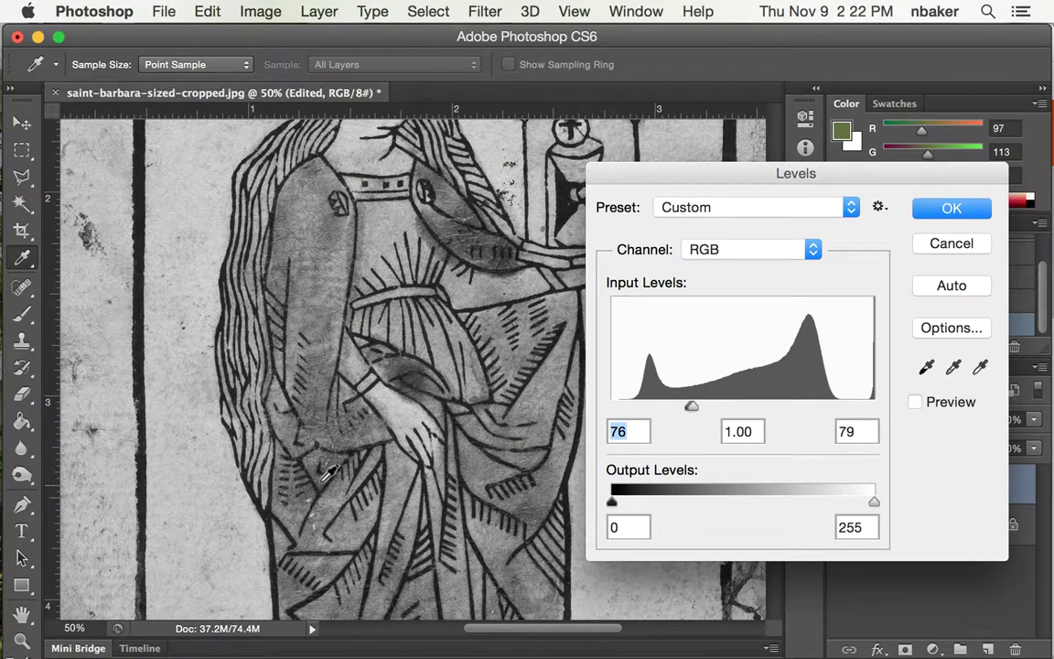
click(915, 402)
click(915, 403)
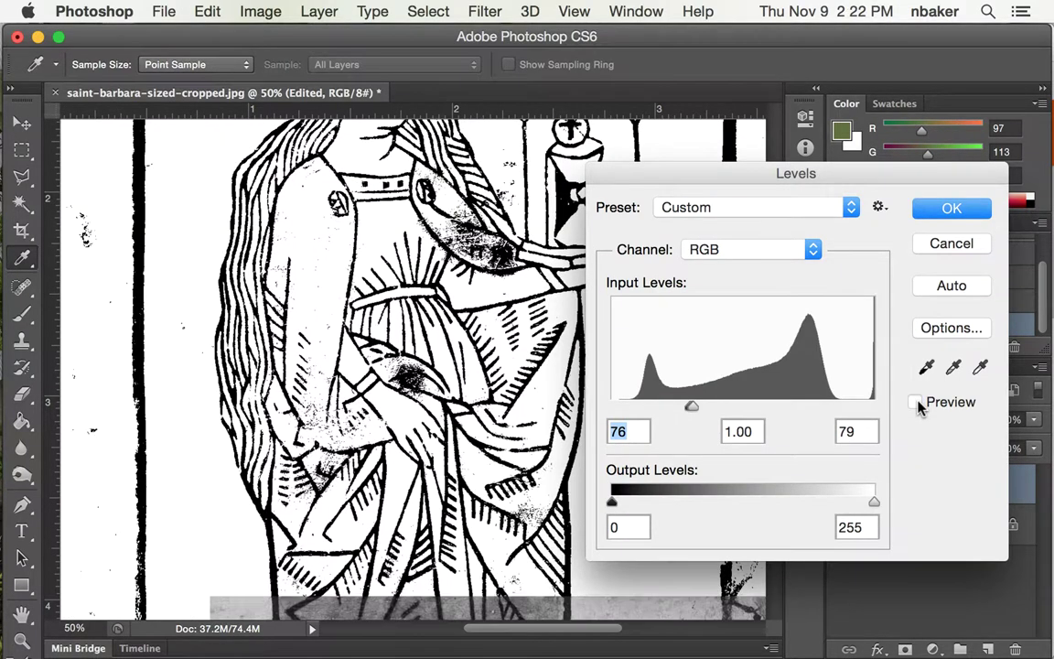
click(915, 403)
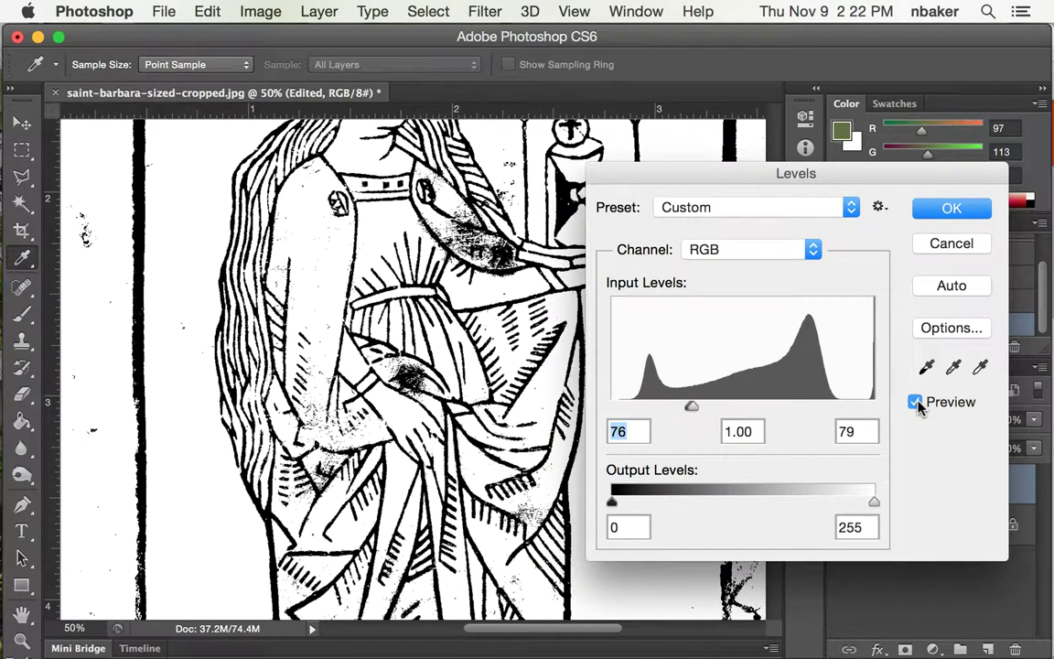
- Commit the Levels adjustment and switch to the Move tool
click(939, 211)
key(v)
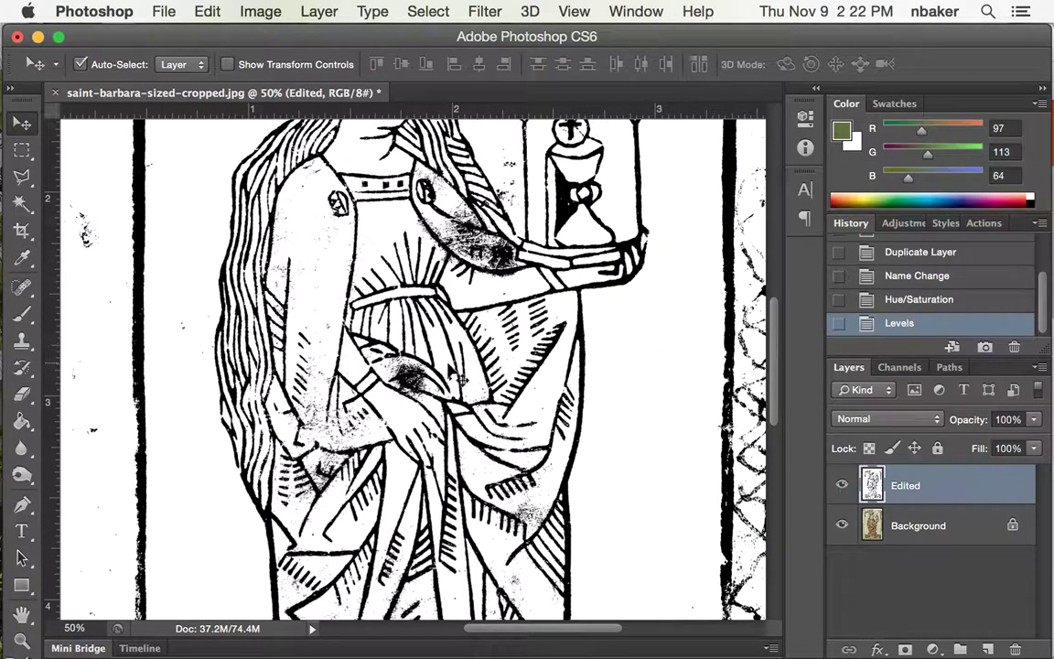
scroll(458, 378, up, 5)
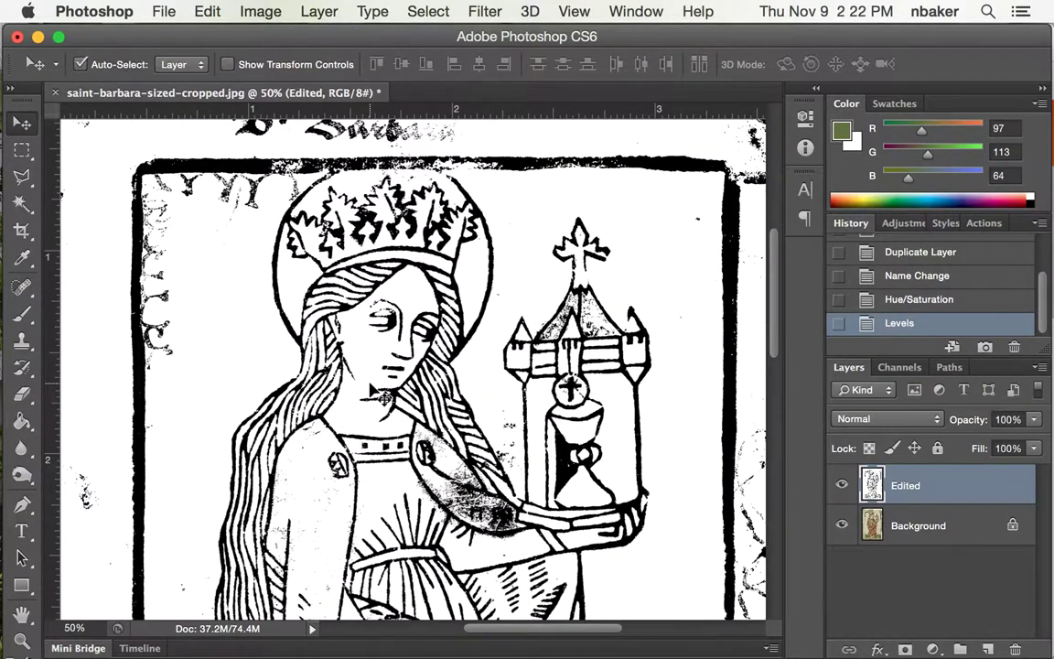
scroll(382, 396, down, 2)
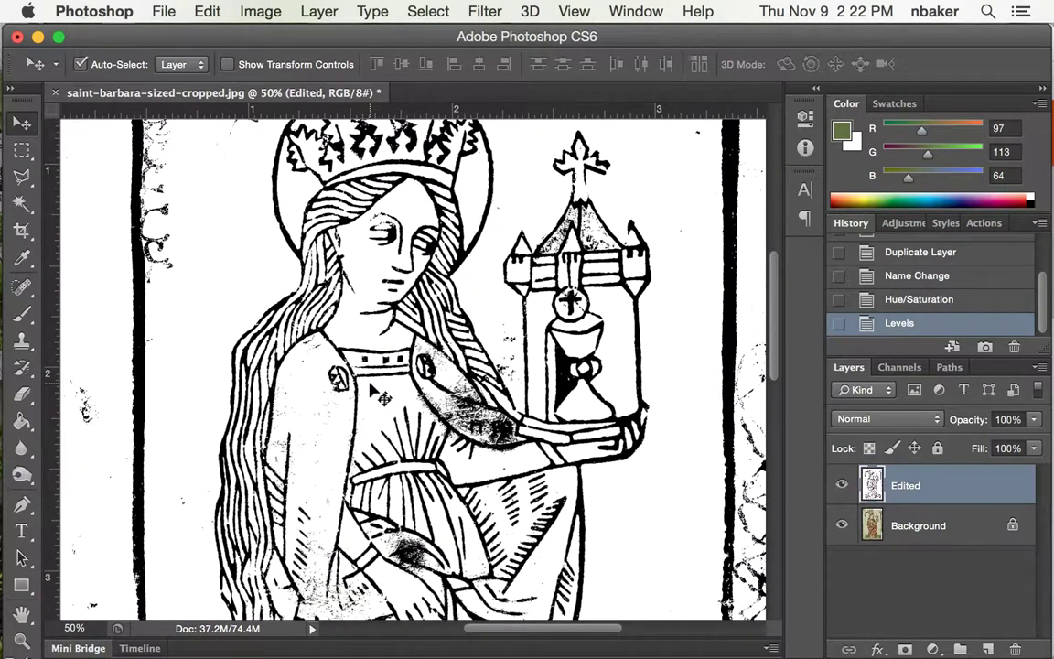